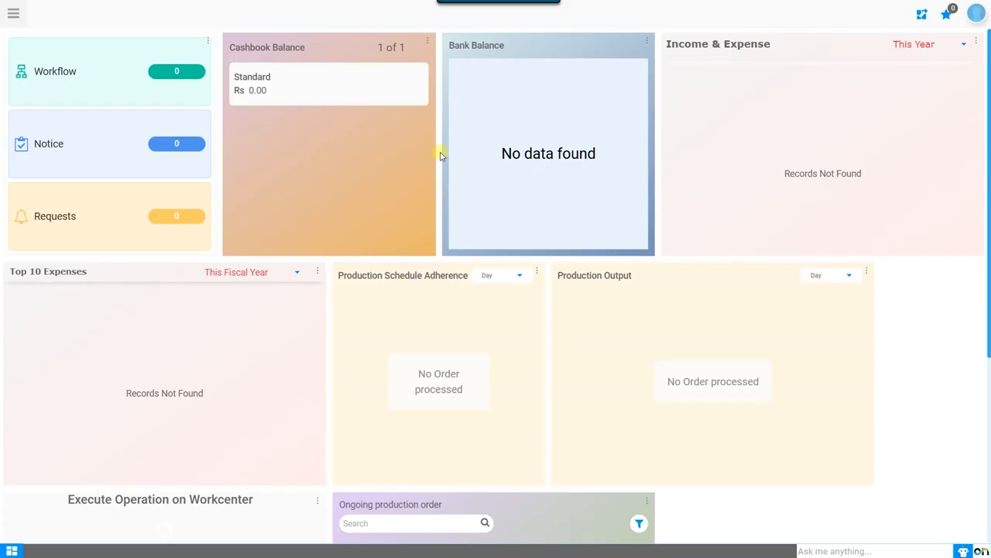
Step: Toggle the organization filter in the user profile's session settings and apply the change
left_click(976, 13)
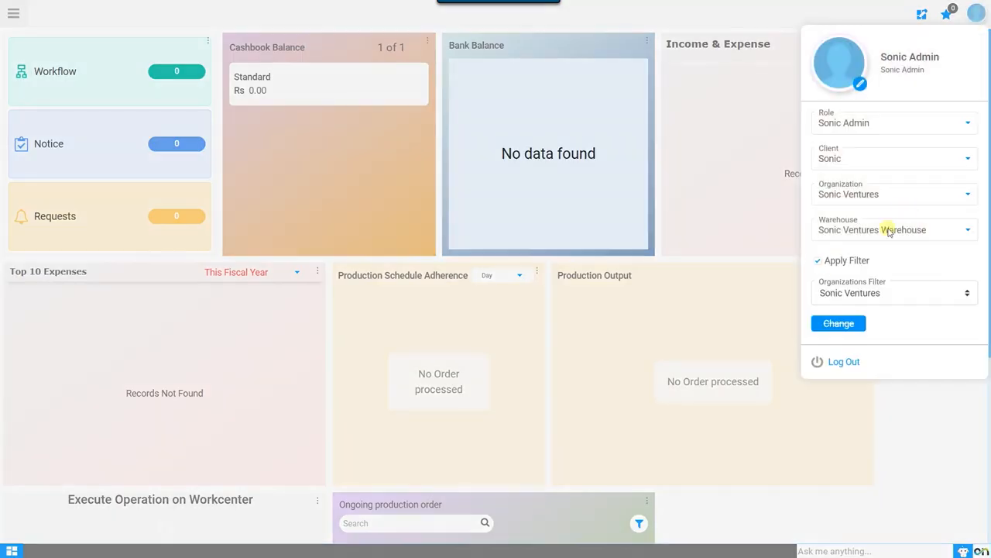
left_click(833, 263)
left_click(848, 329)
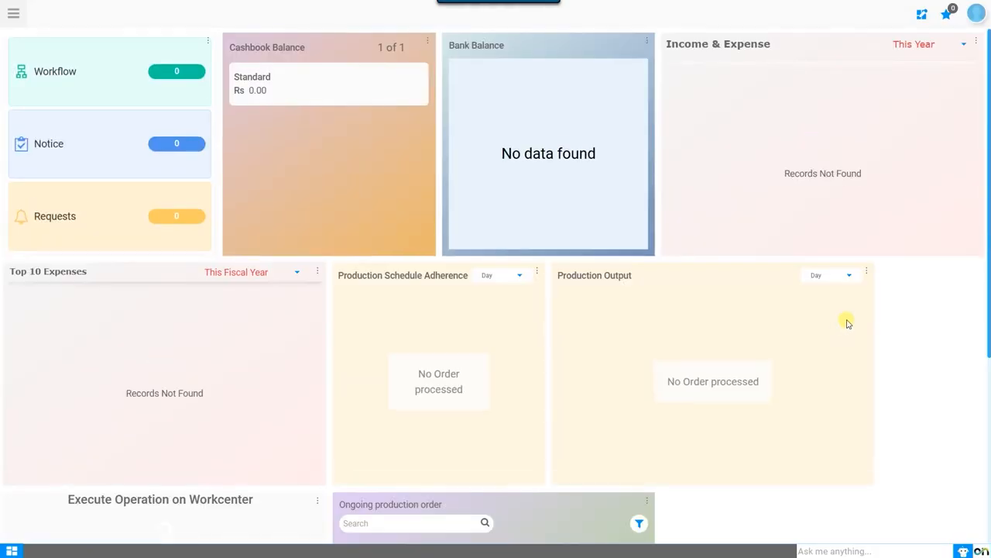
Step: Open the Immediate record in the Payment Term window of Master Data Management's Business Partner Centre
left_click(13, 15)
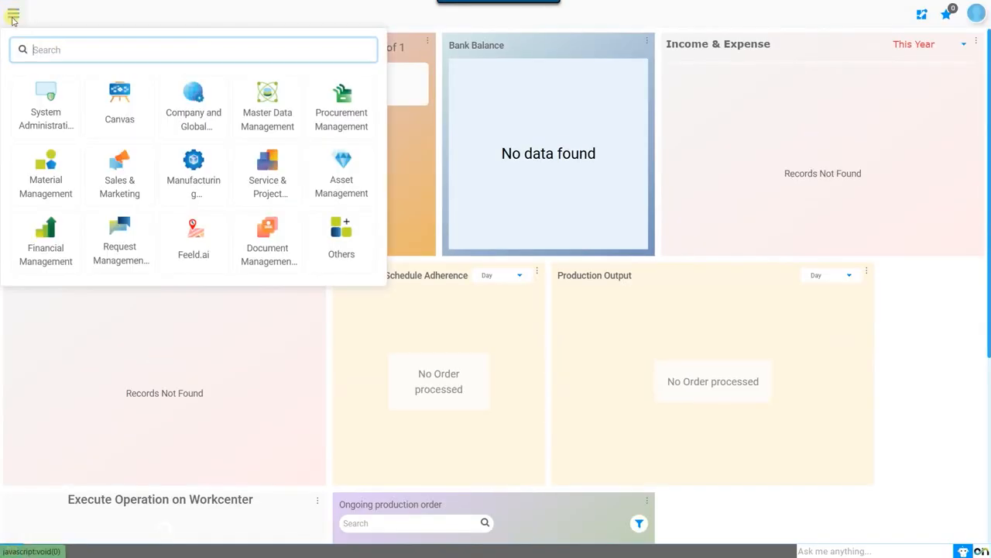
type("payment ter")
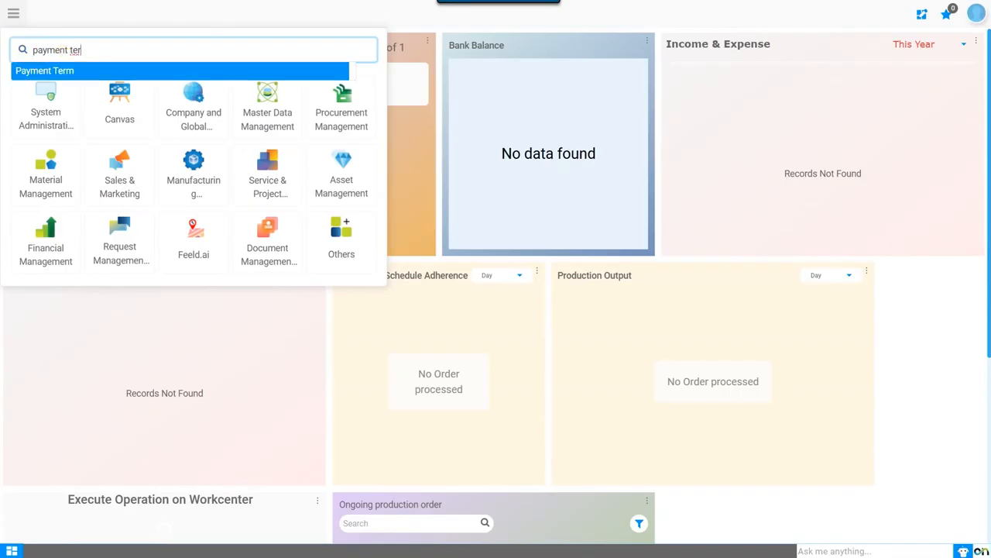
left_click(271, 118)
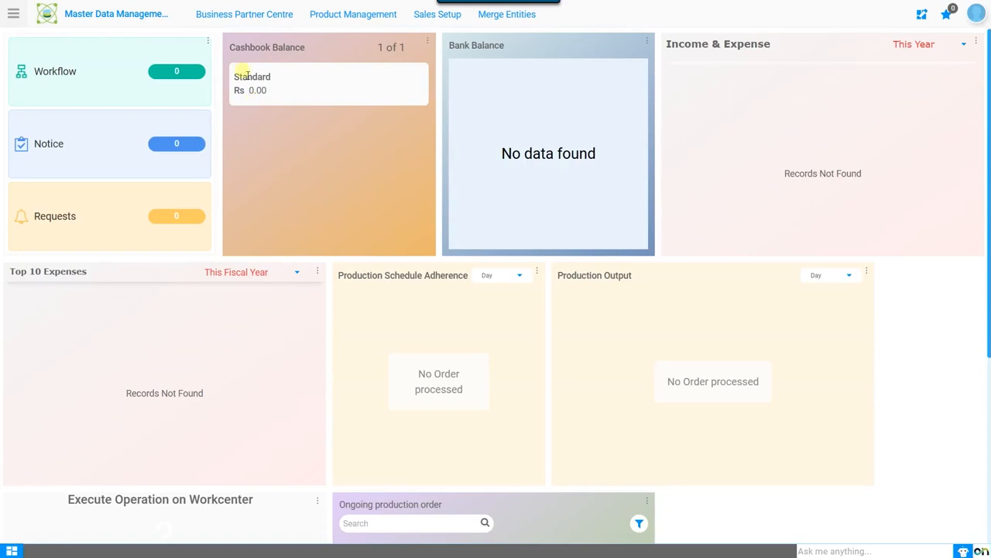
left_click(231, 14)
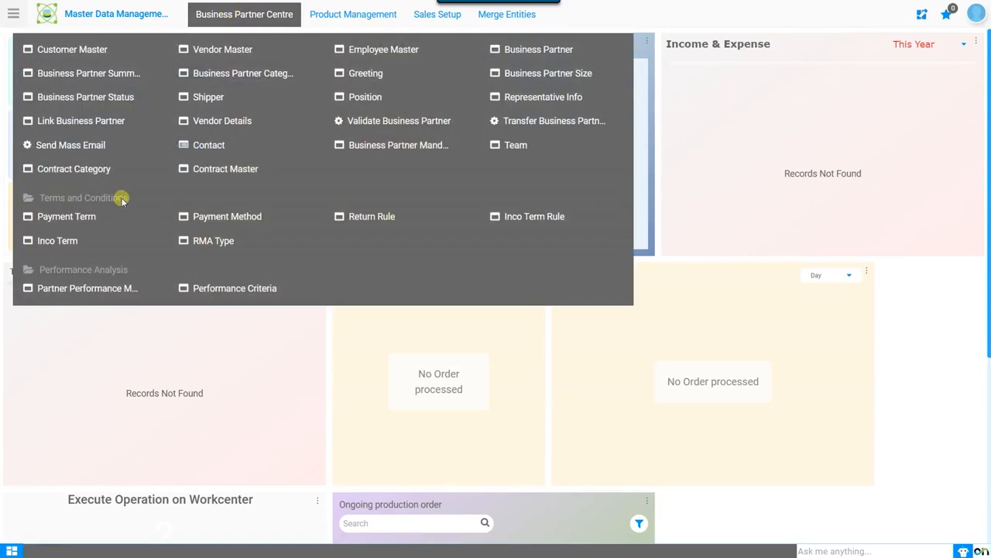
left_click(60, 219)
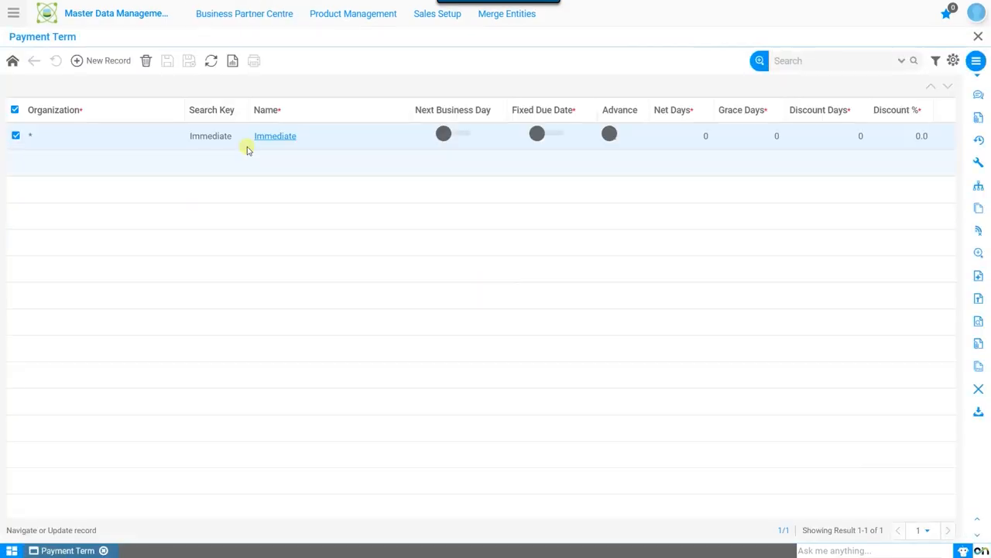
left_click(267, 137)
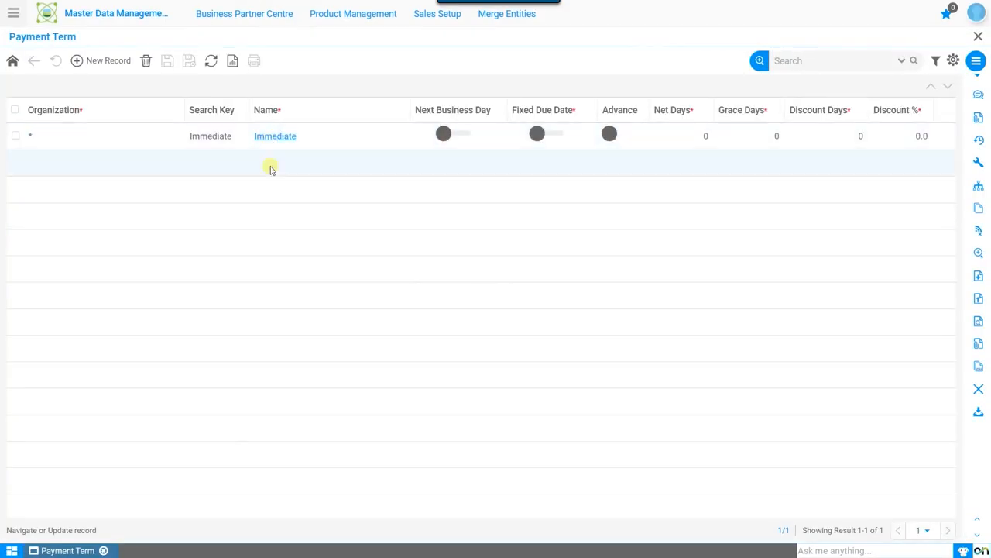
Step: Examine the Name, Document Note and Description fields of the Immediate payment term
left_click(367, 307)
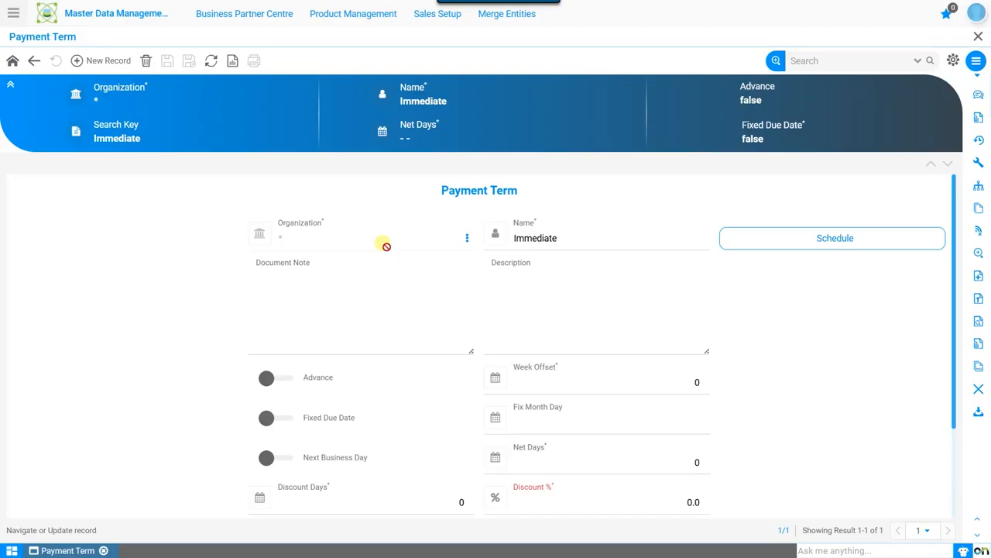
left_click(542, 241)
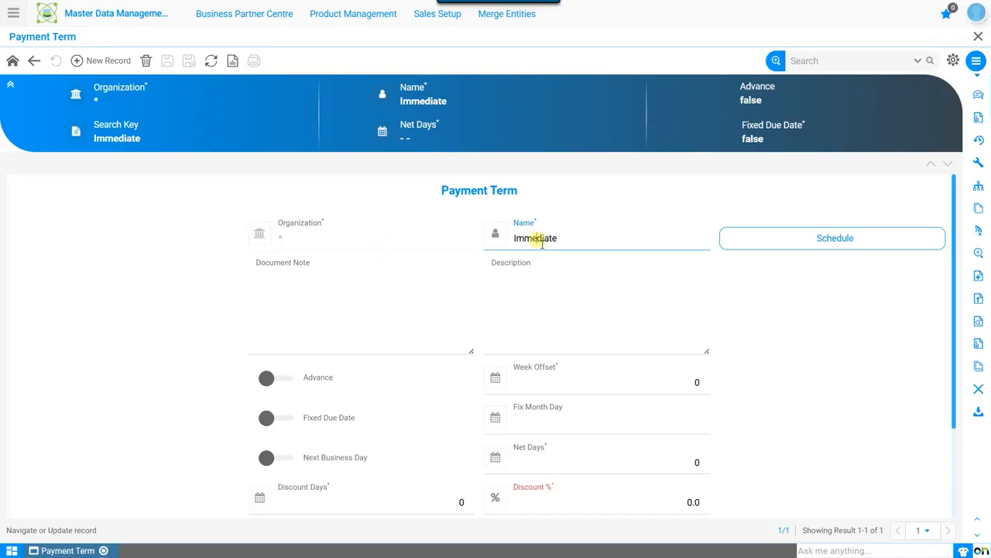
left_click(377, 299)
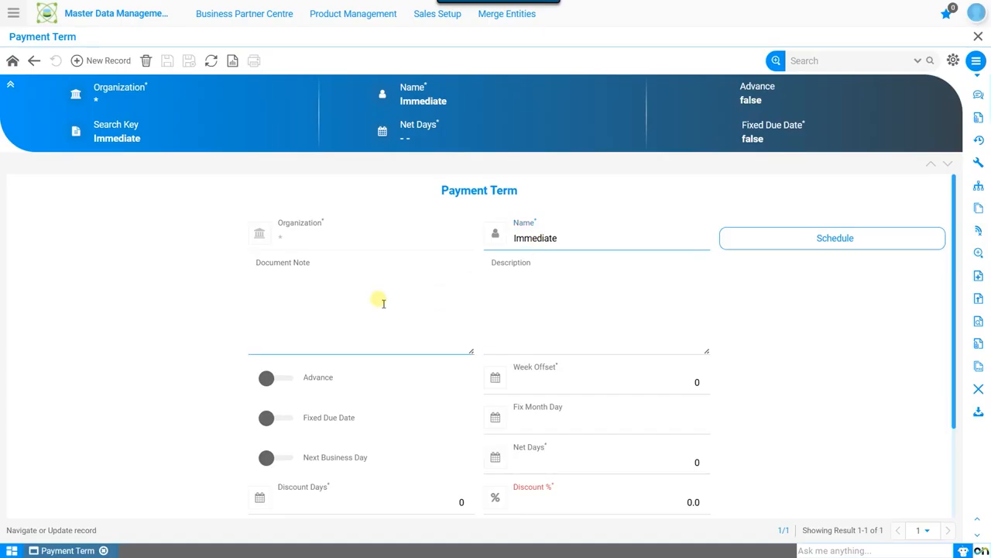
left_click(383, 300)
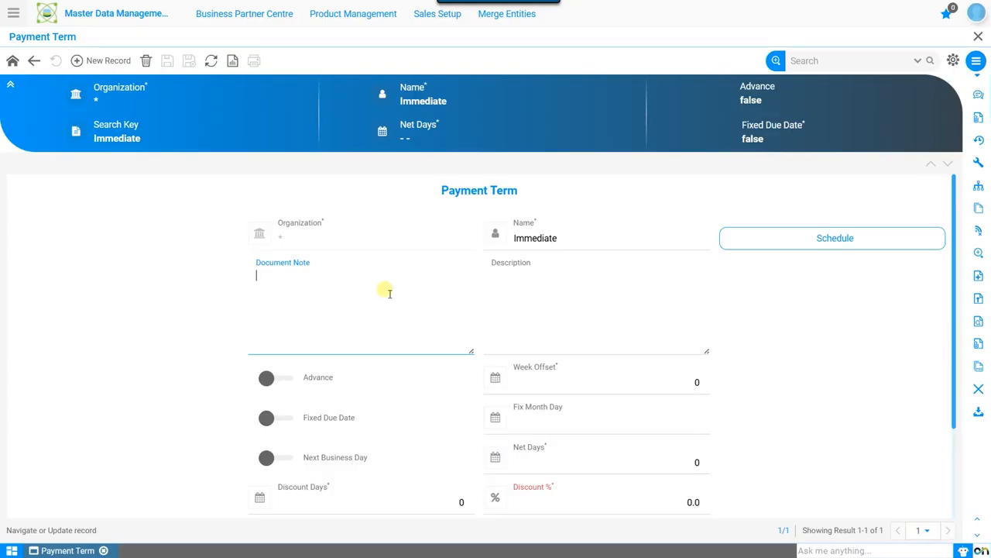
left_click(594, 286)
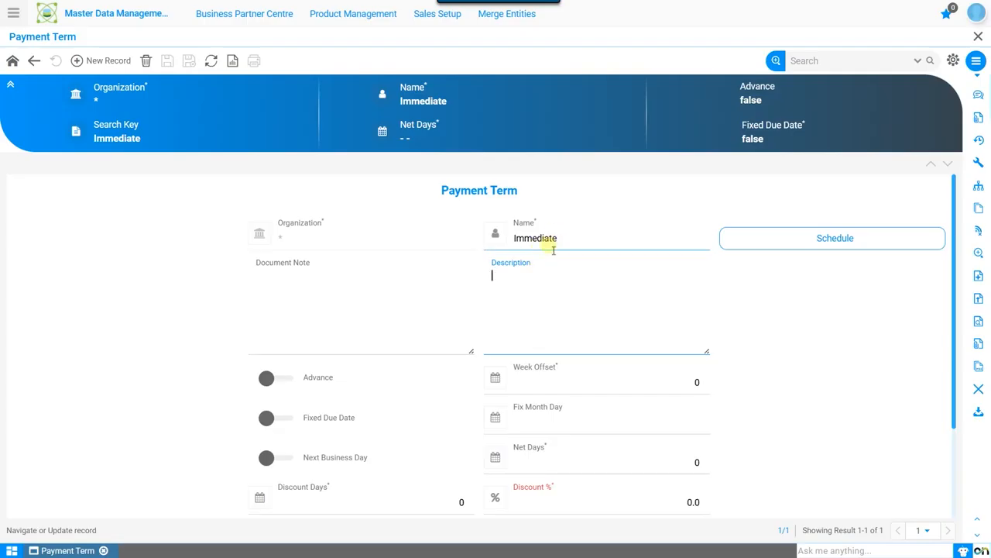
Step: Switch on Fixed Due Date to inspect the Fix Month Cutoff and Fix Month Offset fields, and switch it back off
left_click(288, 421)
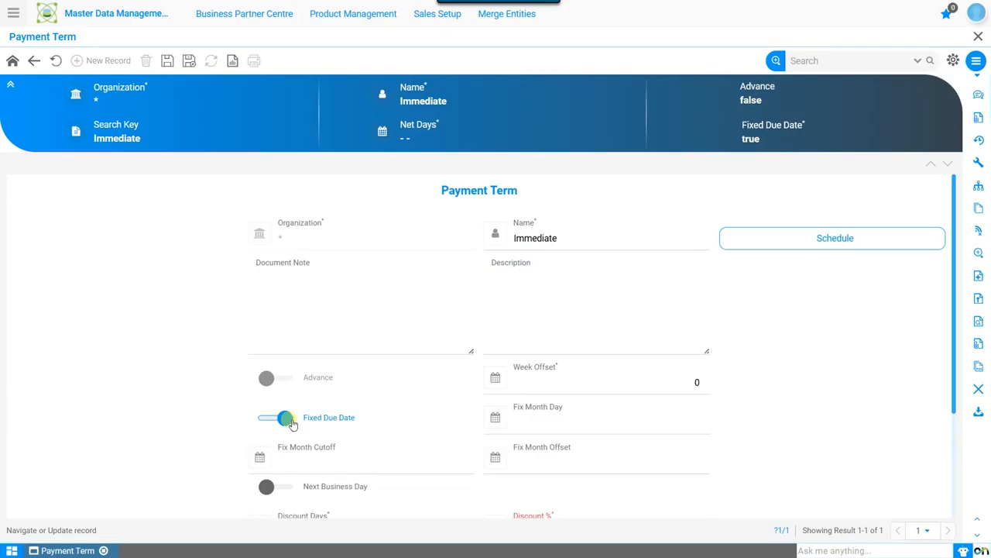
left_click(329, 459)
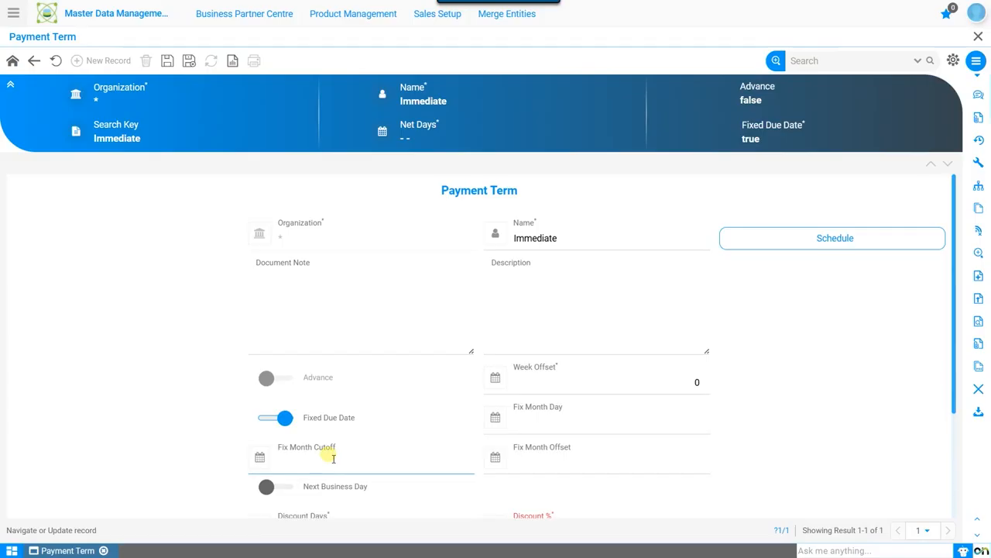
left_click(504, 470)
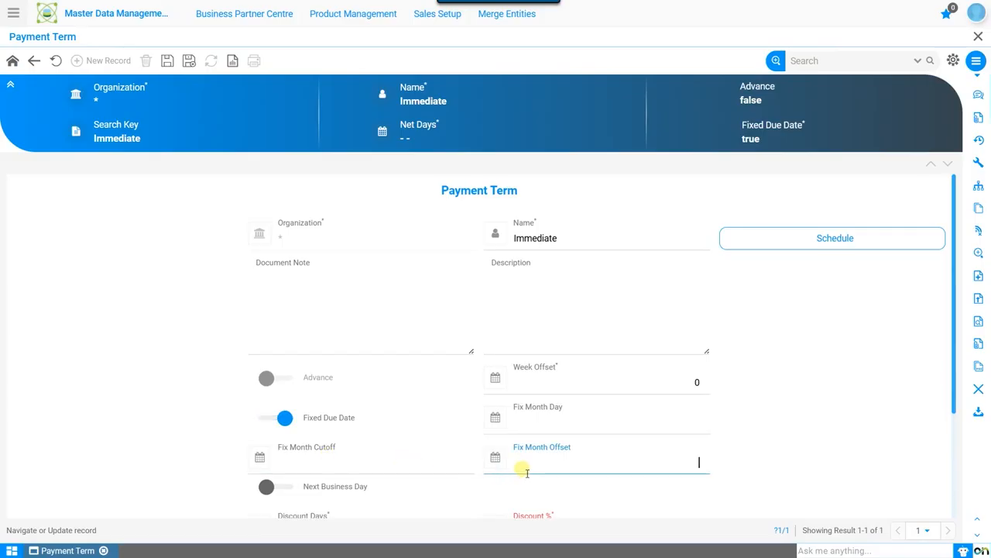
left_click(275, 417)
Step: Examine the Week Offset help text, the discount days and percentage fields, and the name of the Immediate payment term
left_click(518, 371)
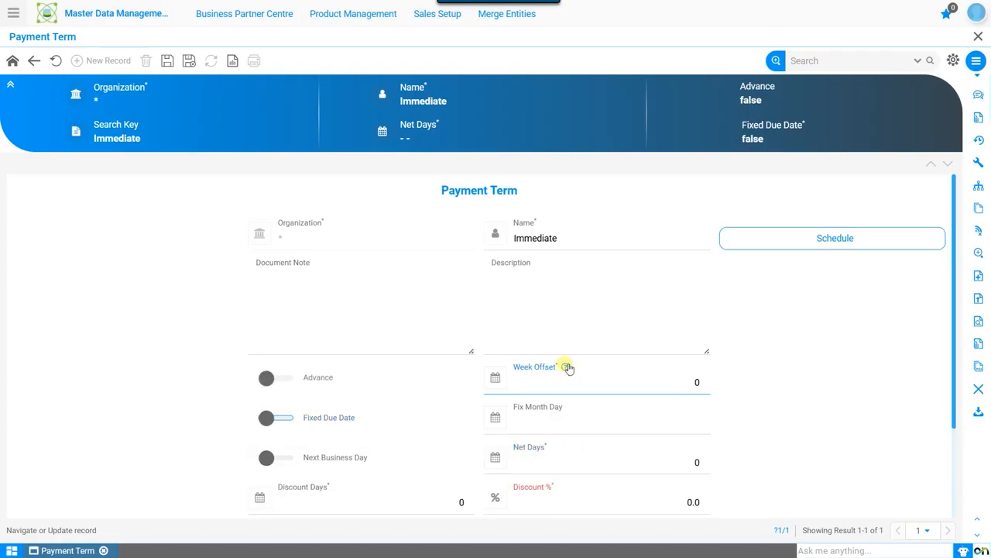
mouse_move(567, 368)
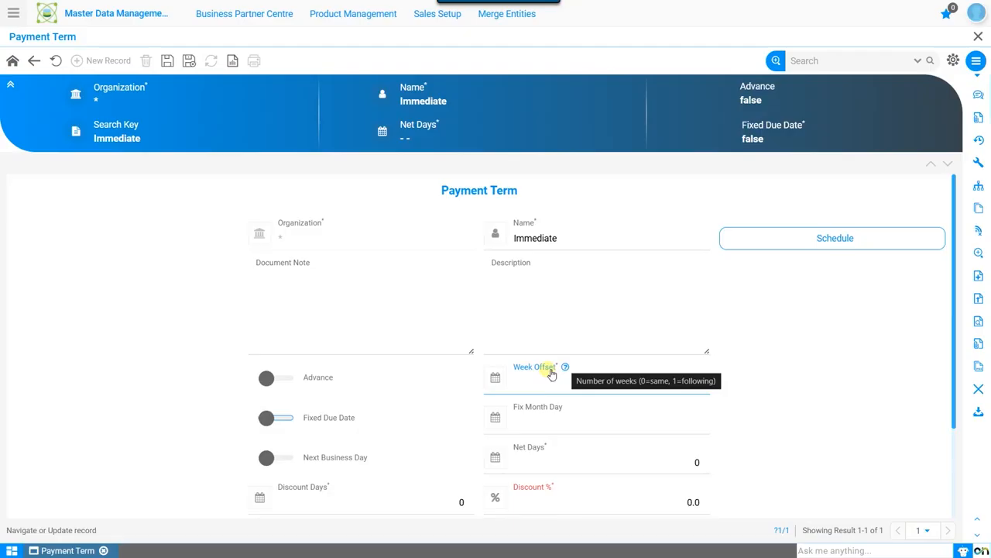
type("0")
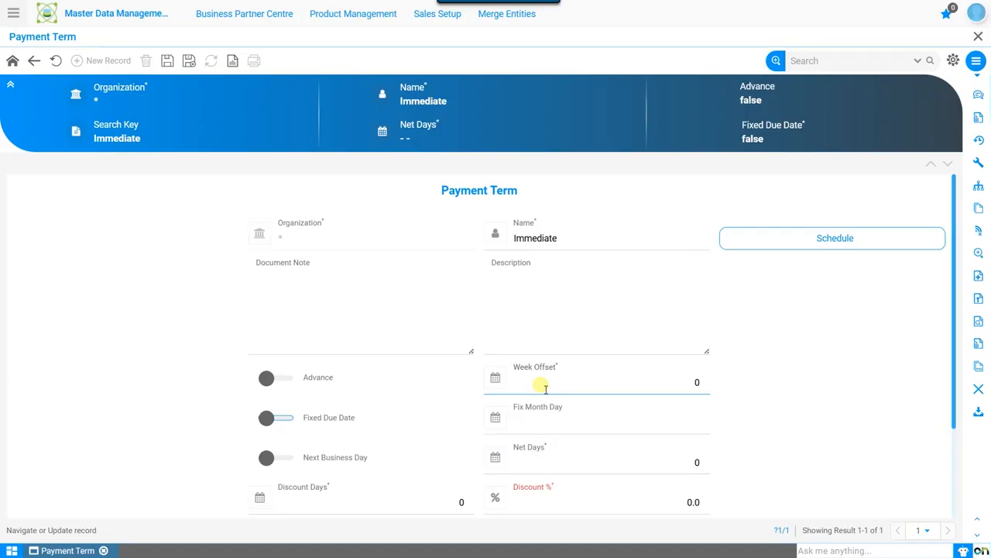
scroll(538, 383, "down", 2)
left_click(415, 379)
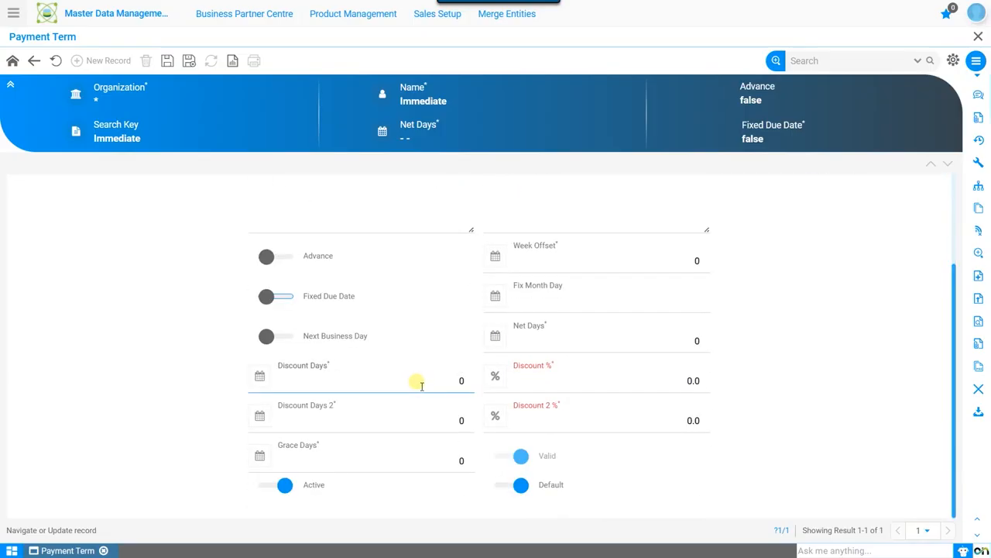
left_click(431, 382)
left_click(419, 425)
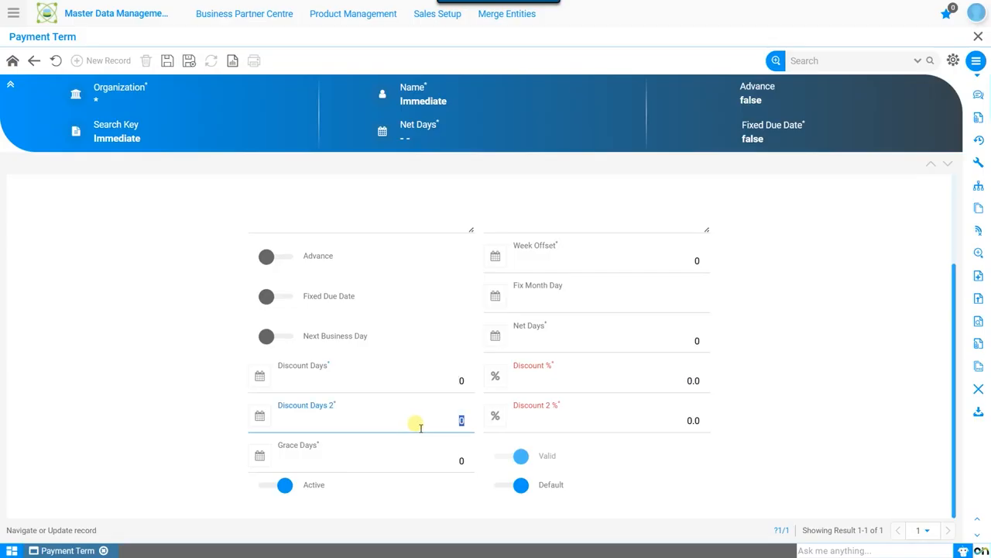
left_click(694, 422)
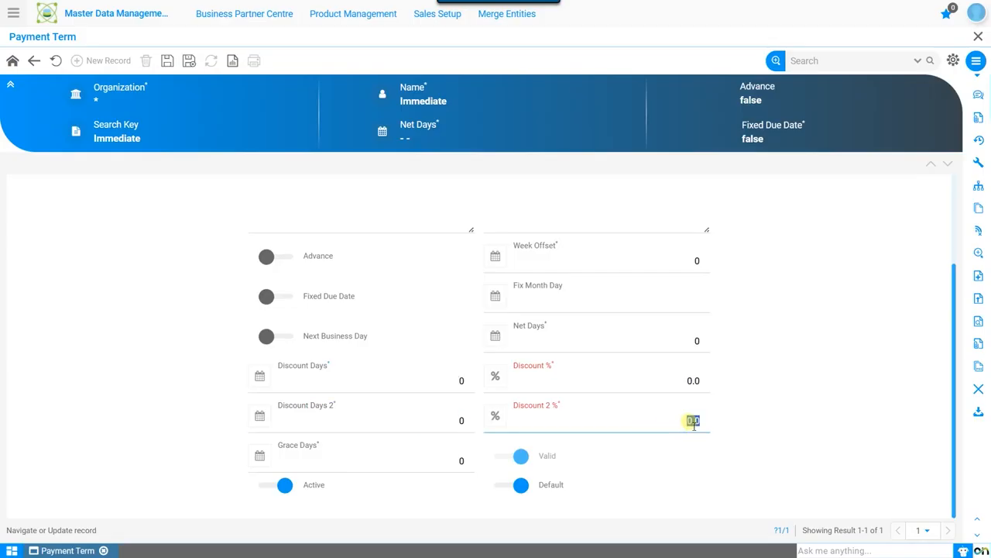
left_click(741, 443)
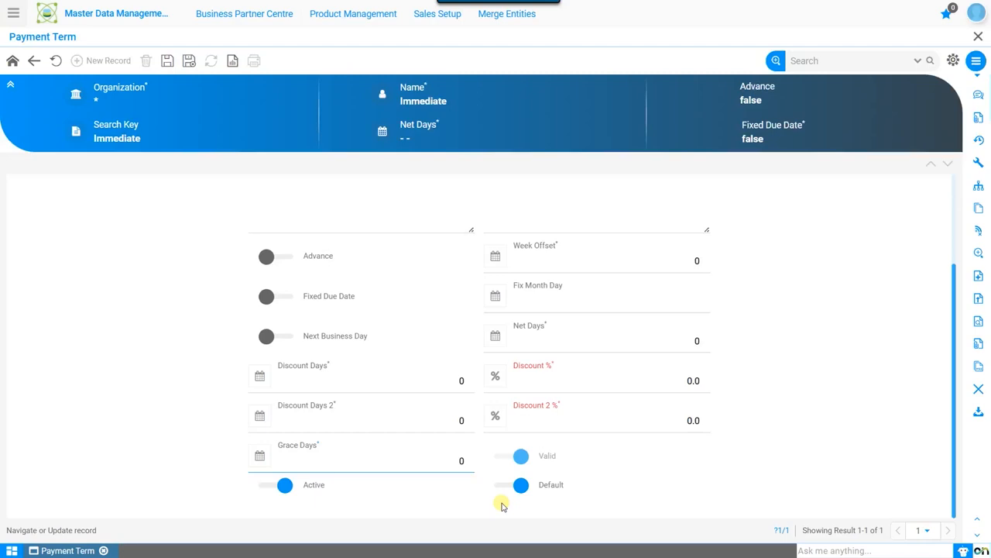
scroll(500, 464, "up", 3)
double_click(539, 239)
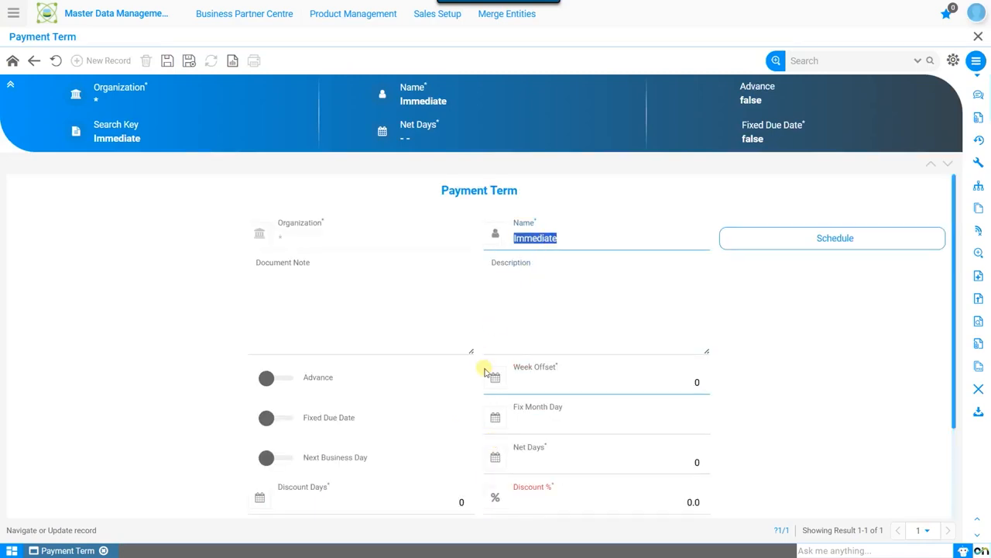
left_click(525, 333)
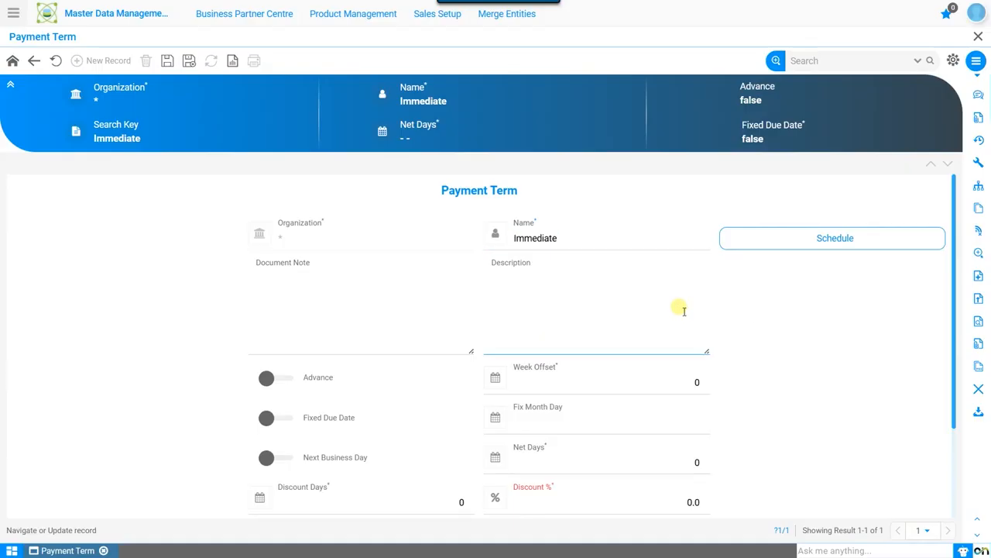
Step: Inspect the Percentage and Net Days fields in a new schedule record for the Immediate payment term, and discard the record
left_click(842, 237)
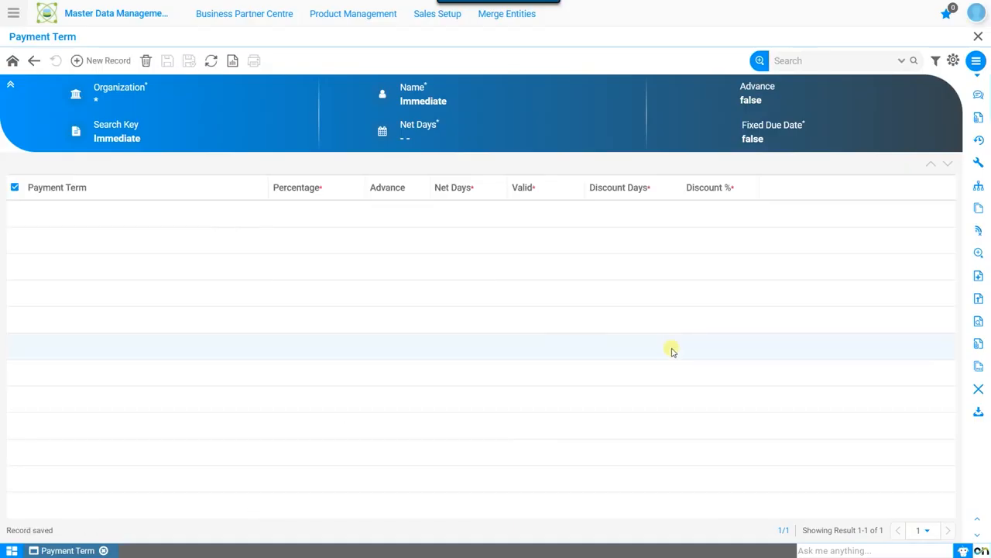
left_click(108, 60)
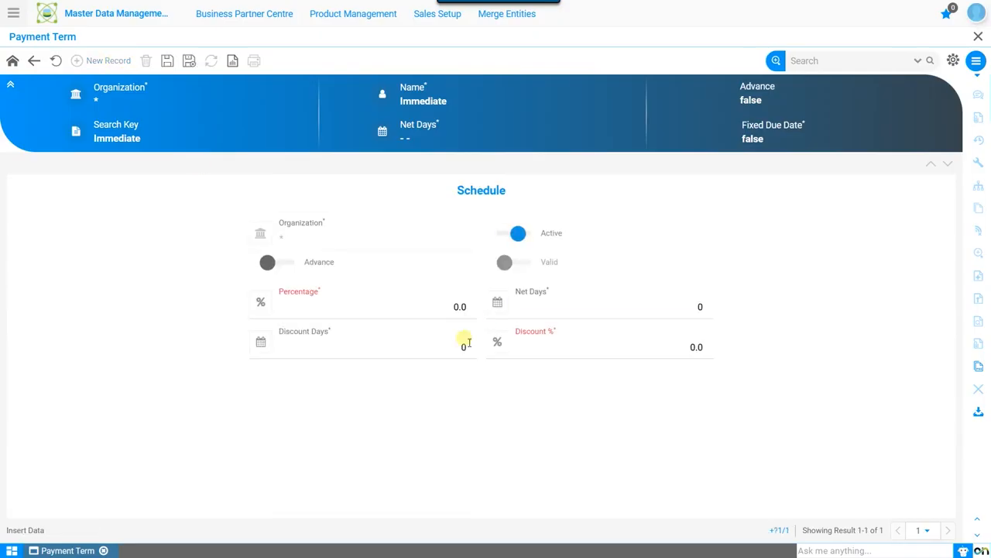
left_click_drag(439, 313, 484, 310)
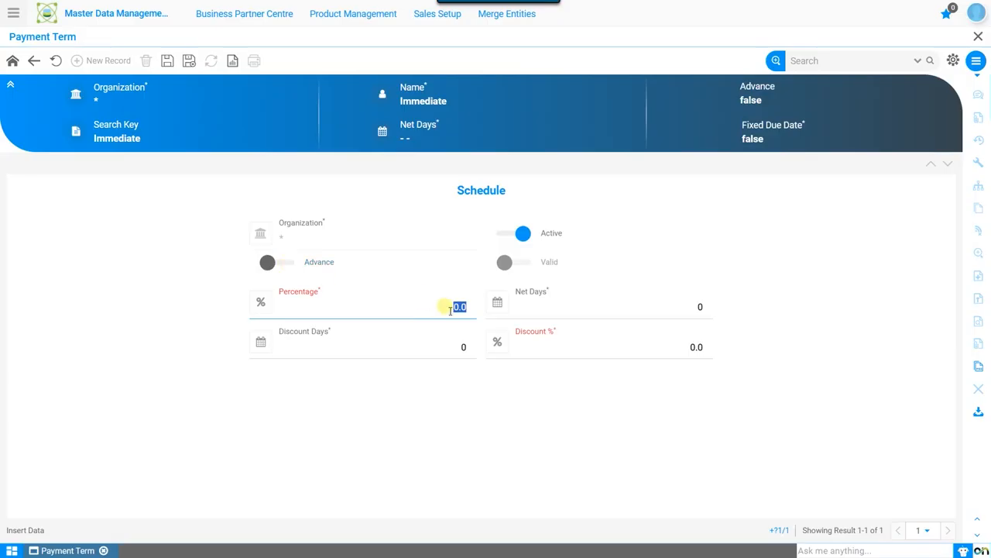
left_click(692, 309)
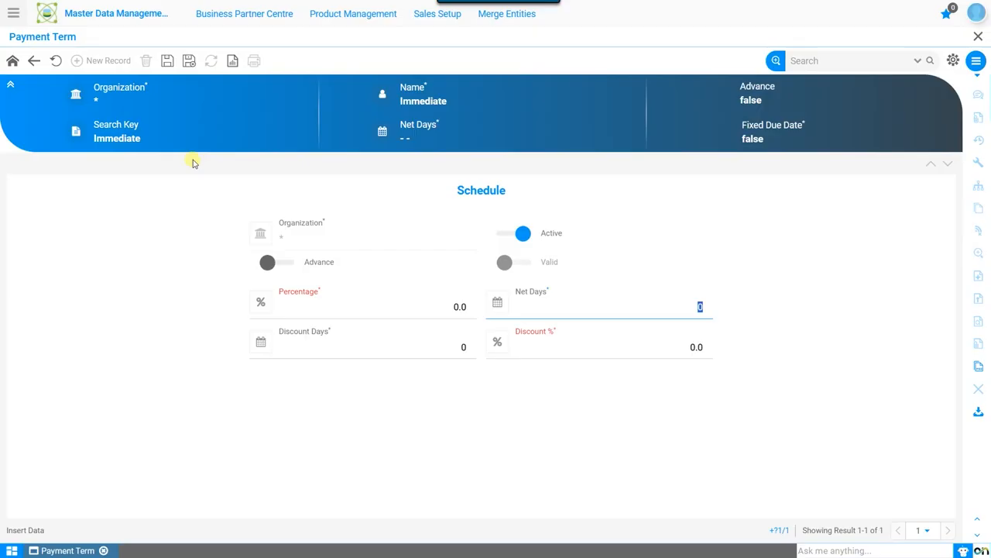
left_click(55, 60)
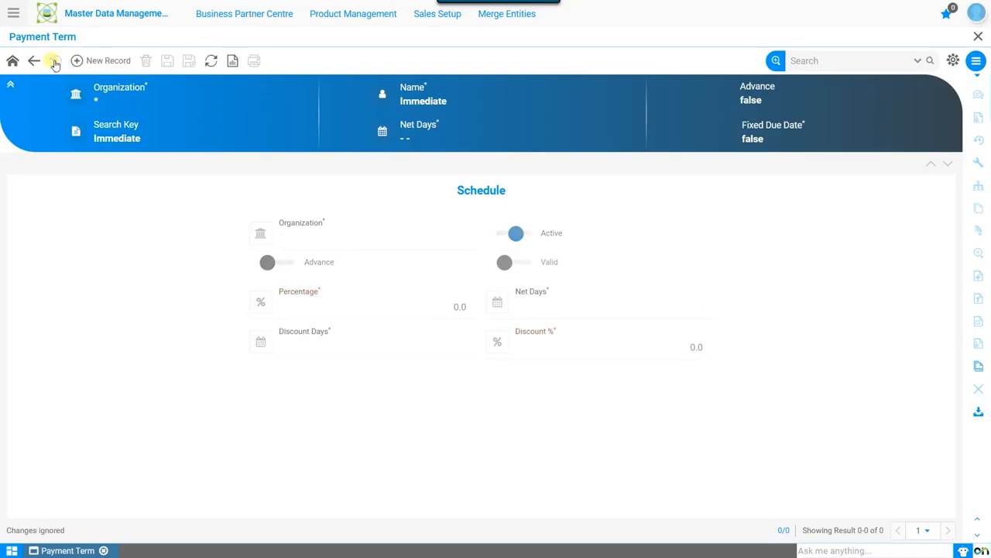
left_click(15, 60)
Step: Turn on Advance for the Immediate payment term and save the record
scroll(604, 310, "down", 2)
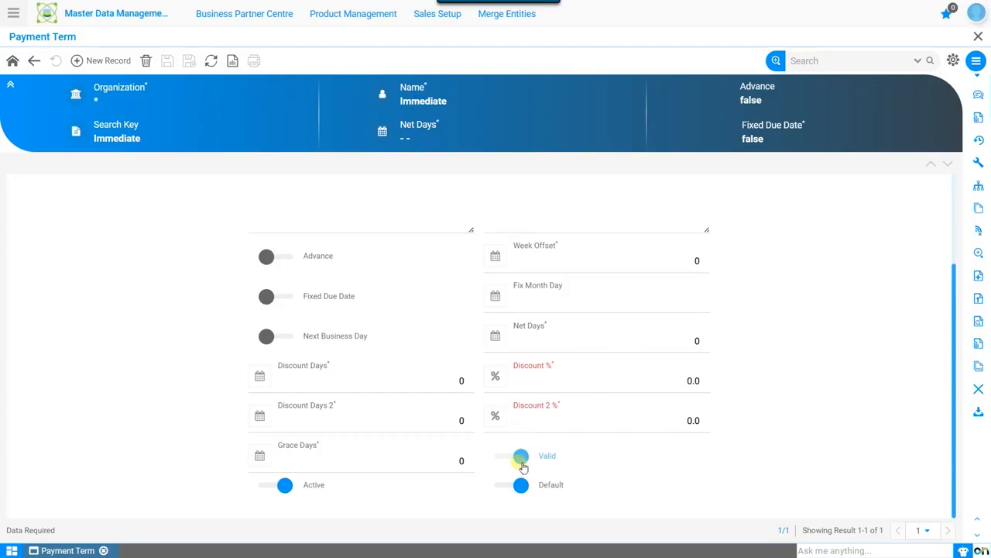
scroll(859, 403, "up", 2)
left_click(547, 318)
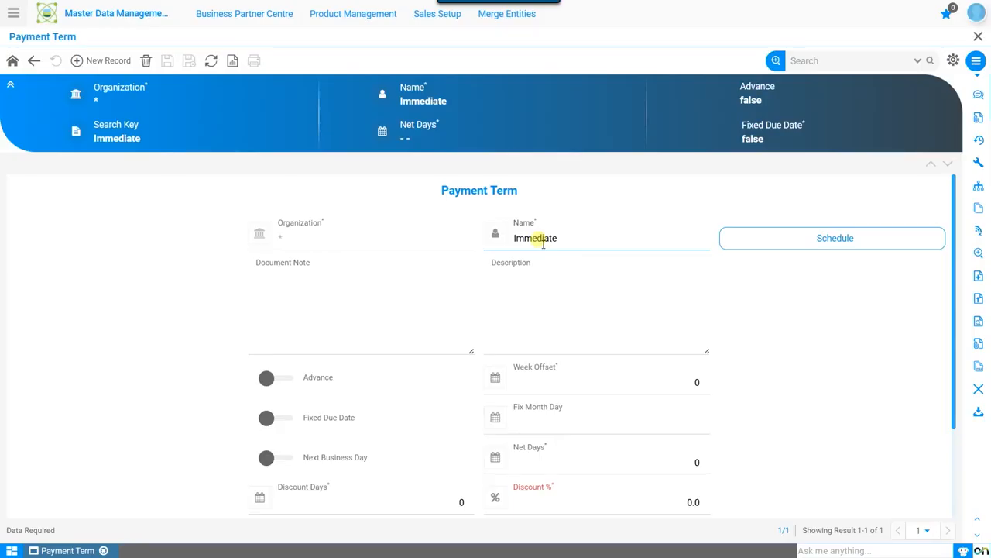
left_click(285, 382)
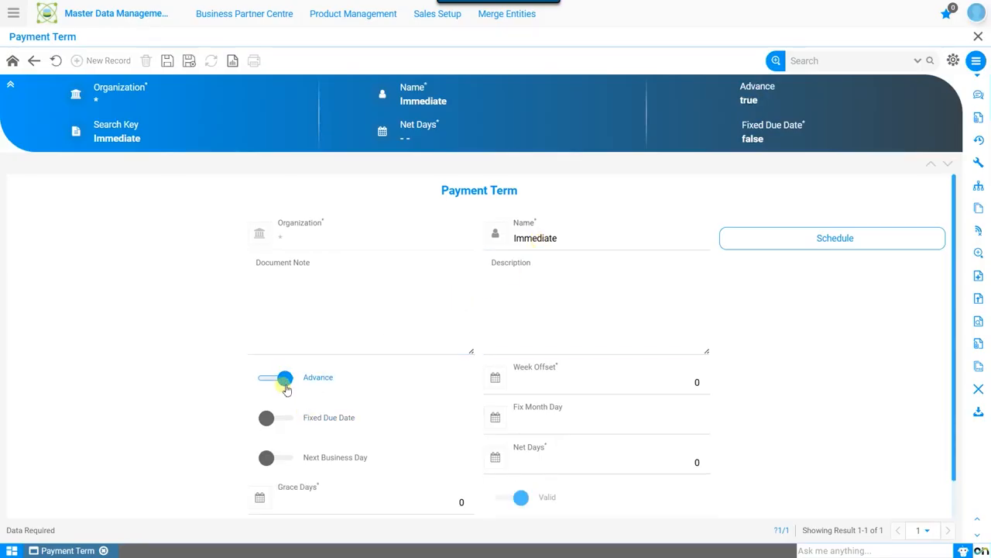
left_click(169, 63)
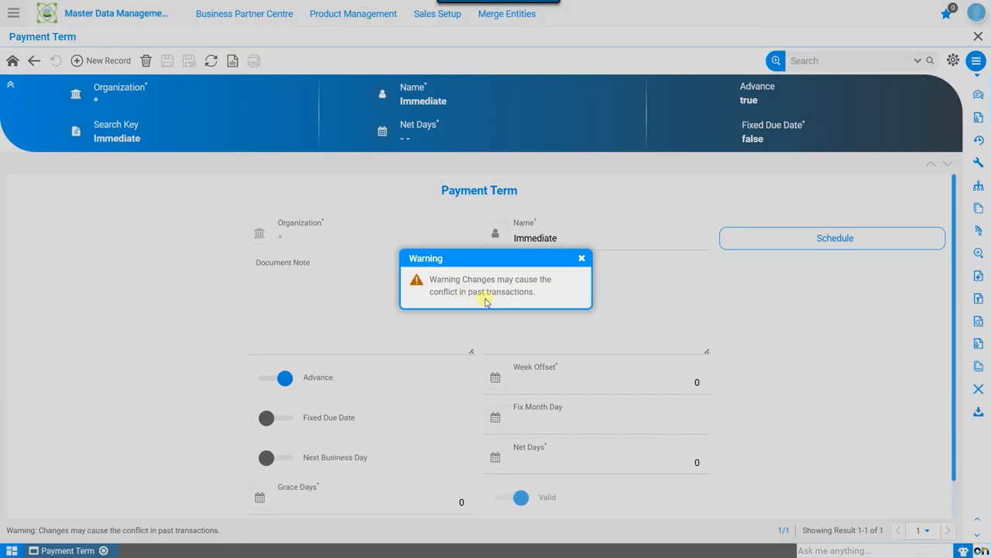
left_click(582, 258)
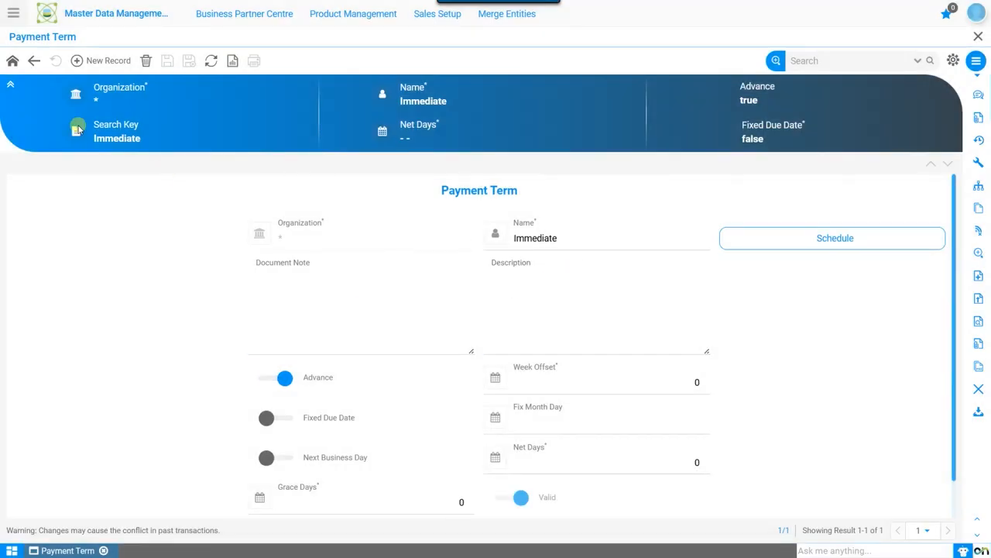
Step: Create a new payment term for organization * named 30 Days and set its net days to 30
left_click(106, 62)
left_click(307, 236)
left_click(304, 257)
left_click(539, 243)
type("30 Days")
scroll(774, 422, "down", 1)
left_click(684, 396)
type("30")
left_click(852, 374)
Step: Give the 30 Days term a 5% discount for 10 discount days and a second 2% discount for 20 days
scroll(852, 376, "down", 1)
left_click(429, 382)
left_click(635, 390)
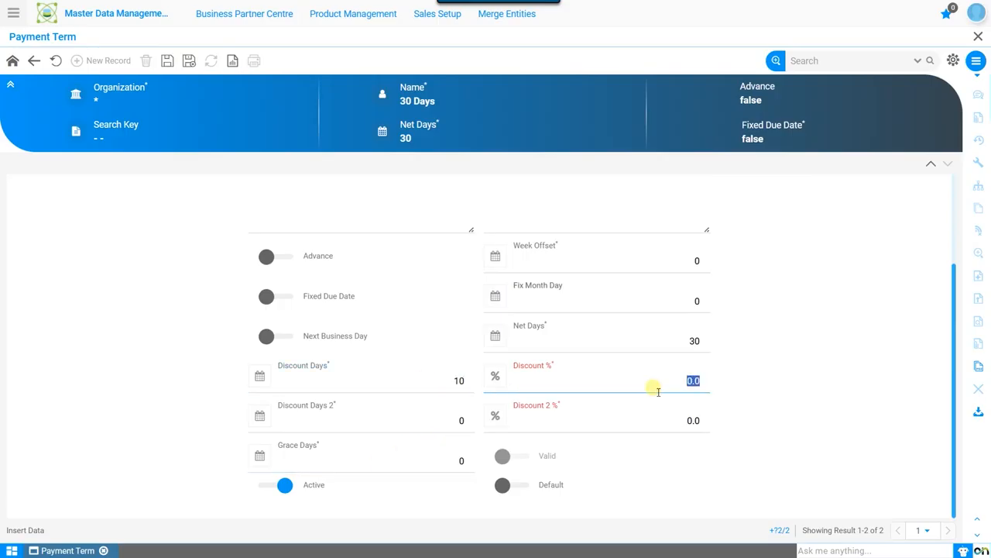
type("5")
left_click(409, 420)
type("20")
left_click(663, 419)
type("2")
left_click(858, 451)
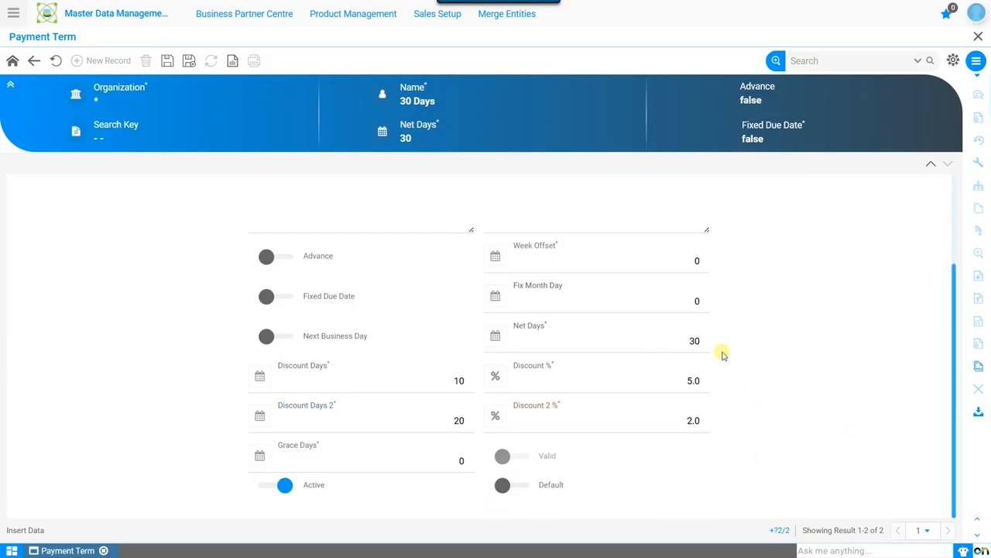
Step: Set the 30 Days term's grace days to 5 and save the record
left_click(435, 466)
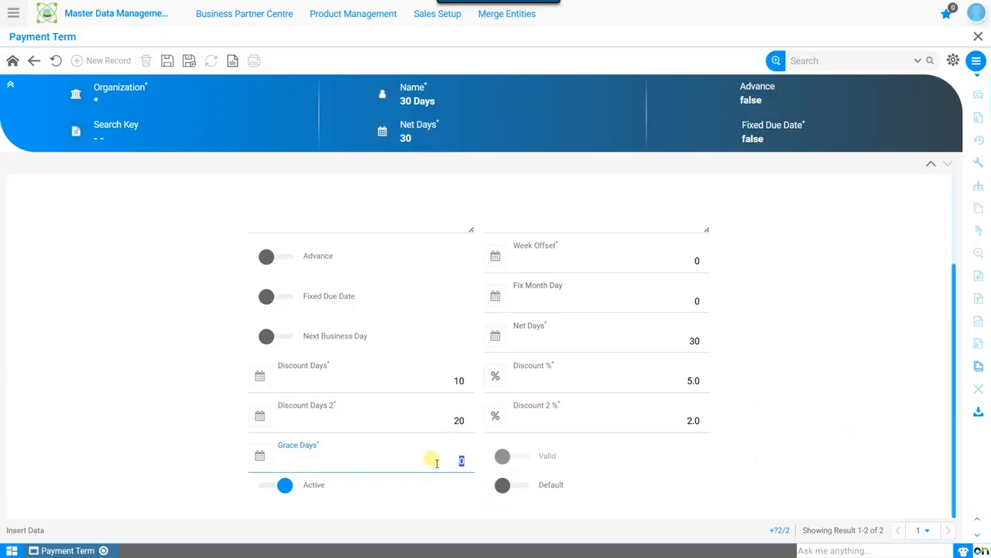
type("5")
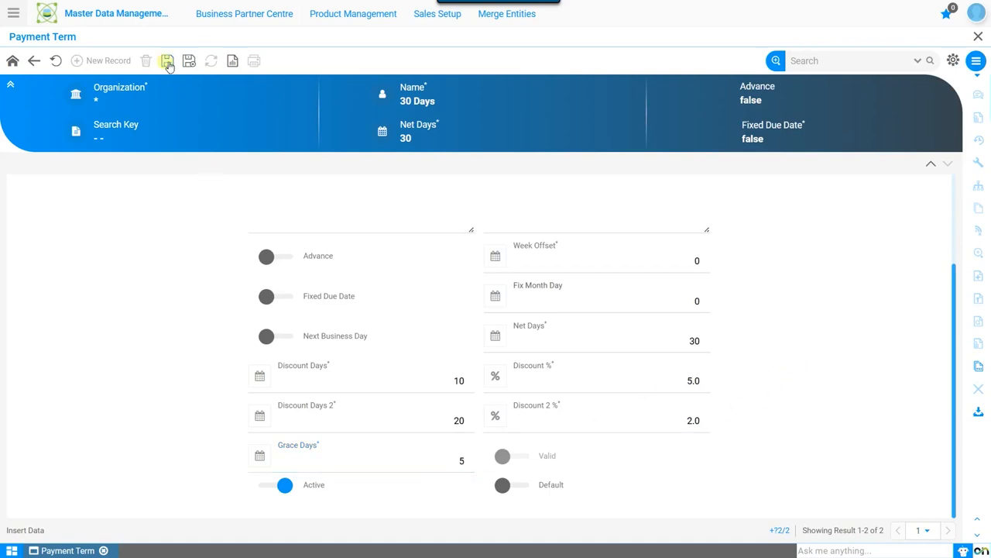
left_click(167, 60)
scroll(522, 403, "up", 1)
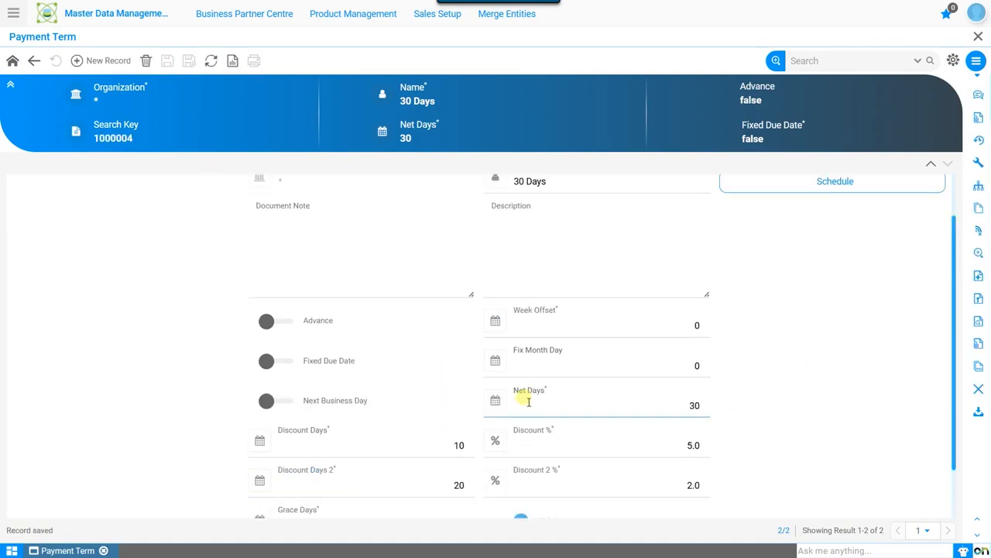
scroll(577, 337, "up", 1)
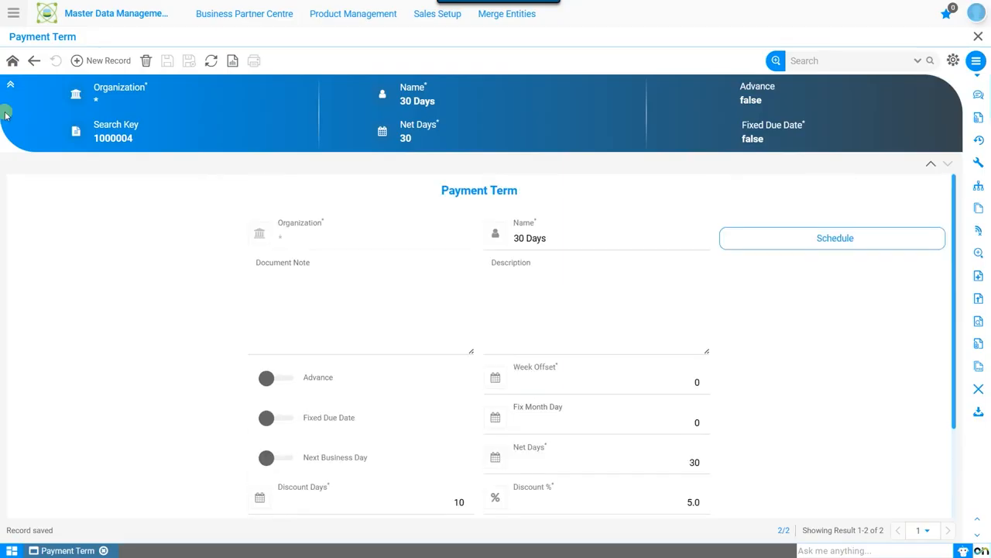
Step: Create and save a new payment term for organization * named 50% Advance-50% in 30 Days
left_click(95, 62)
left_click(434, 233)
left_click(522, 240)
type("50% Advance-50% in 30 Days")
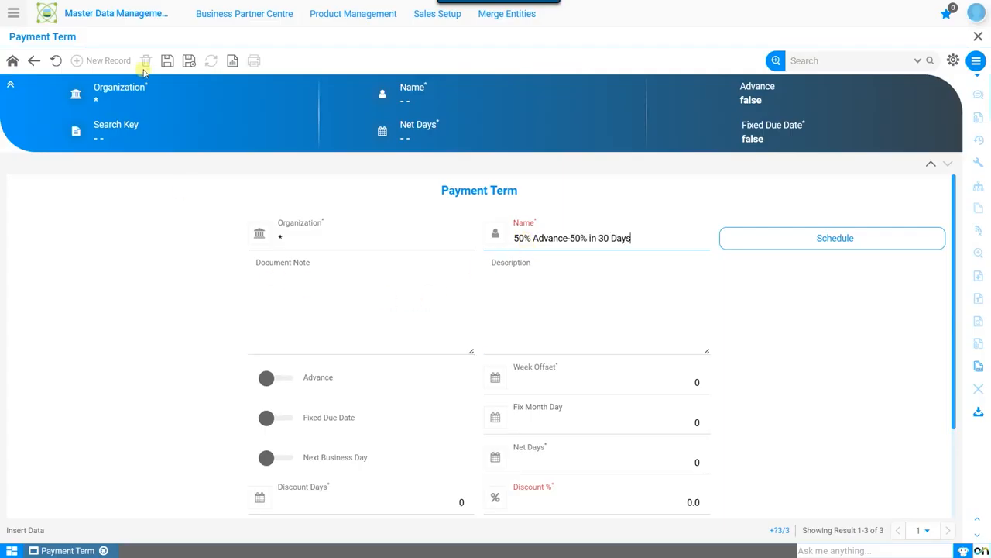
left_click(167, 60)
Step: Add a schedule record to the new payment term with Advance turned on and a percentage of 50, and save it
left_click(865, 244)
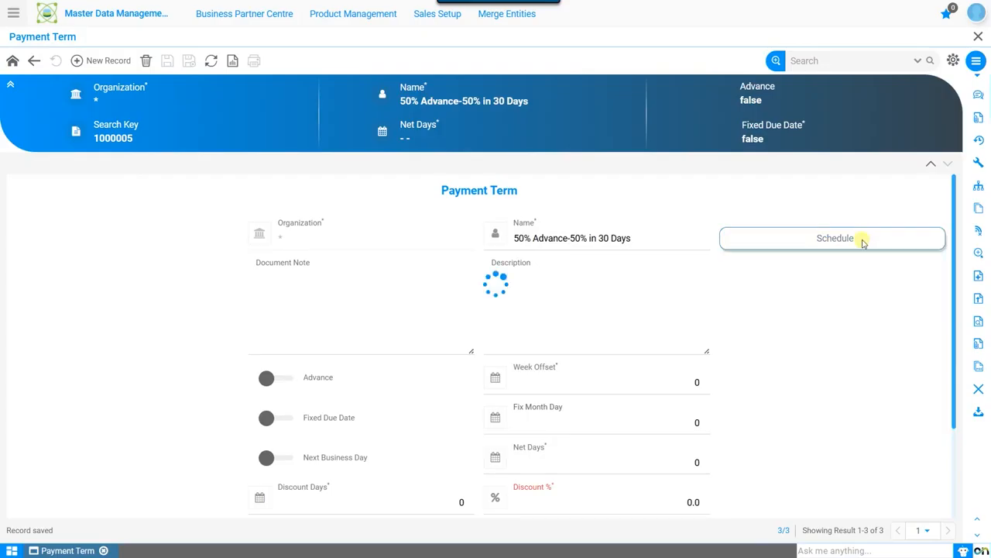
left_click(108, 60)
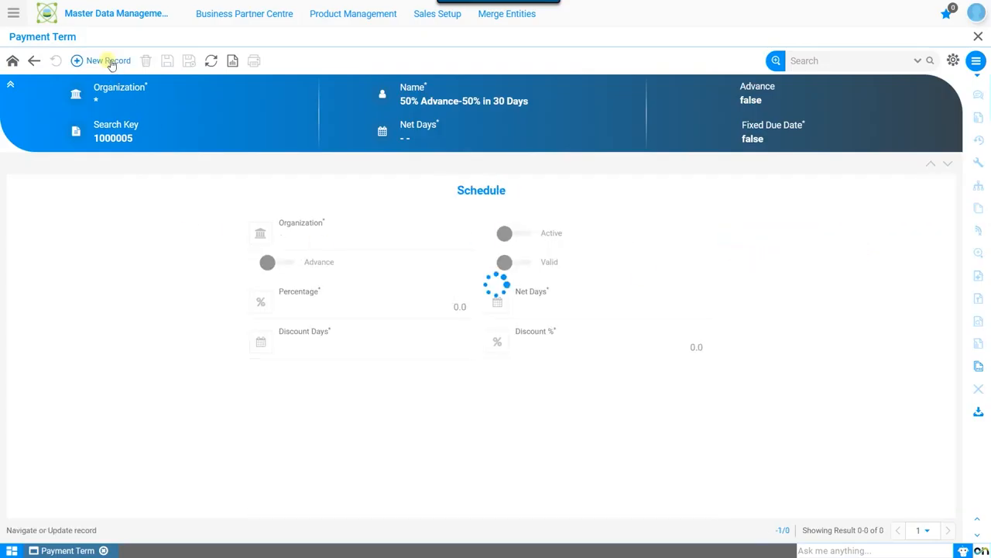
left_click(288, 263)
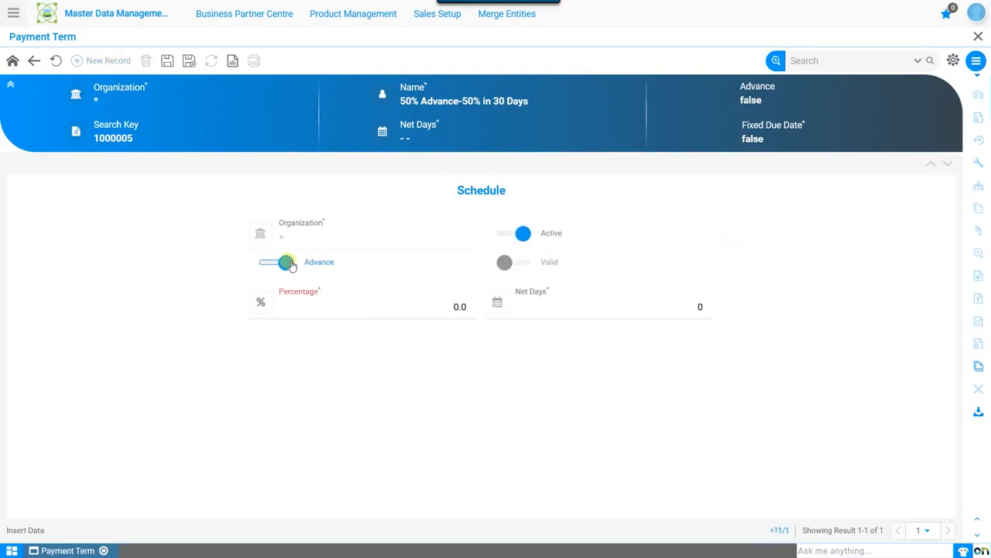
left_click(401, 307)
type("50")
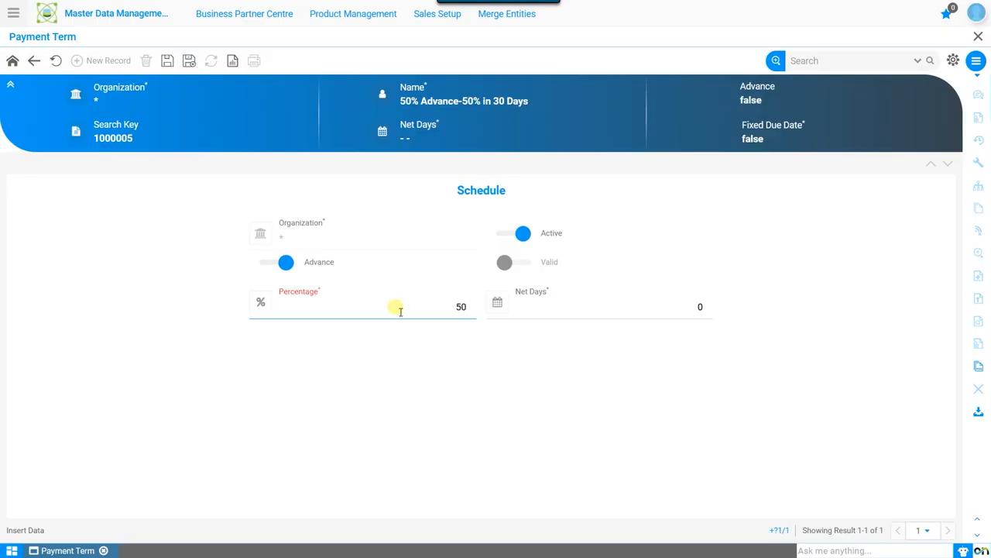
left_click(537, 390)
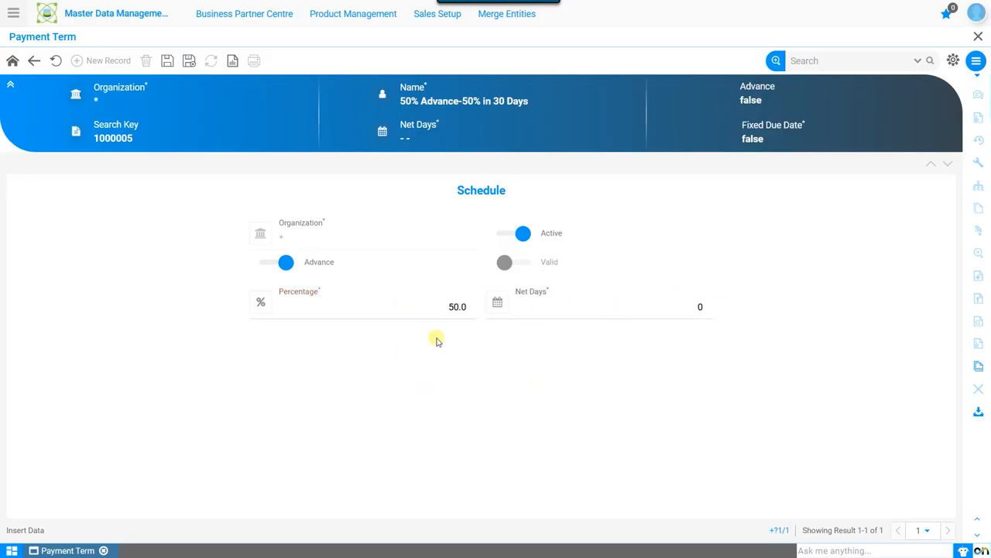
left_click(167, 61)
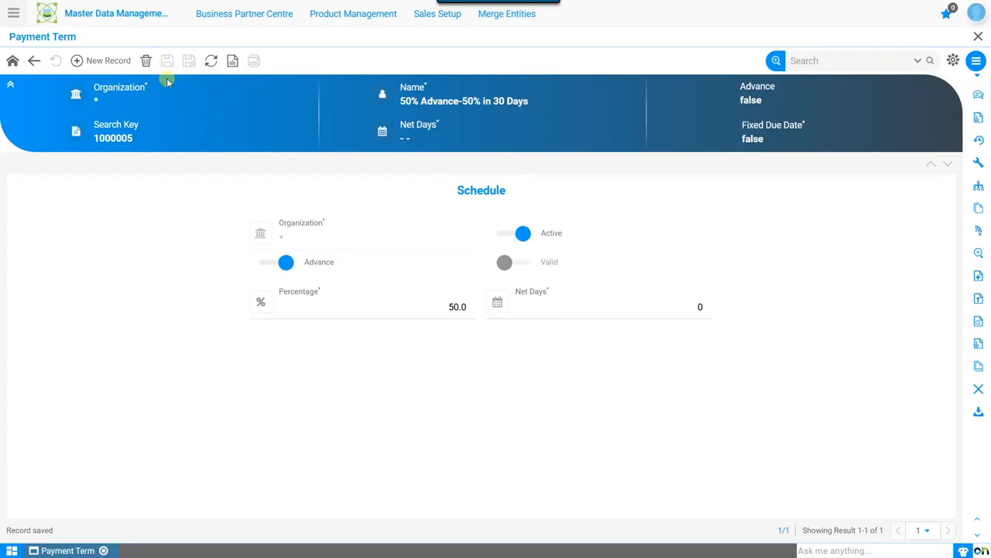
Step: Add a second schedule record without advance, with a percentage of 50 and 30 net days
left_click(104, 60)
left_click(400, 306)
type("50")
left_click(691, 316)
type("30")
Step: Set the second schedule record's discount days to 10 and its discount to 5%, and save it
left_click(449, 351)
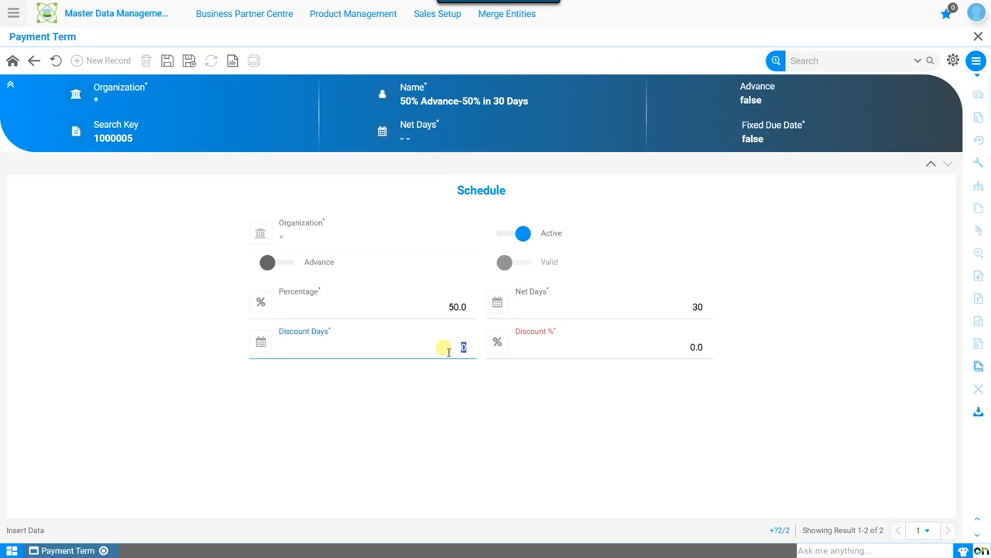
type("10")
left_click(663, 347)
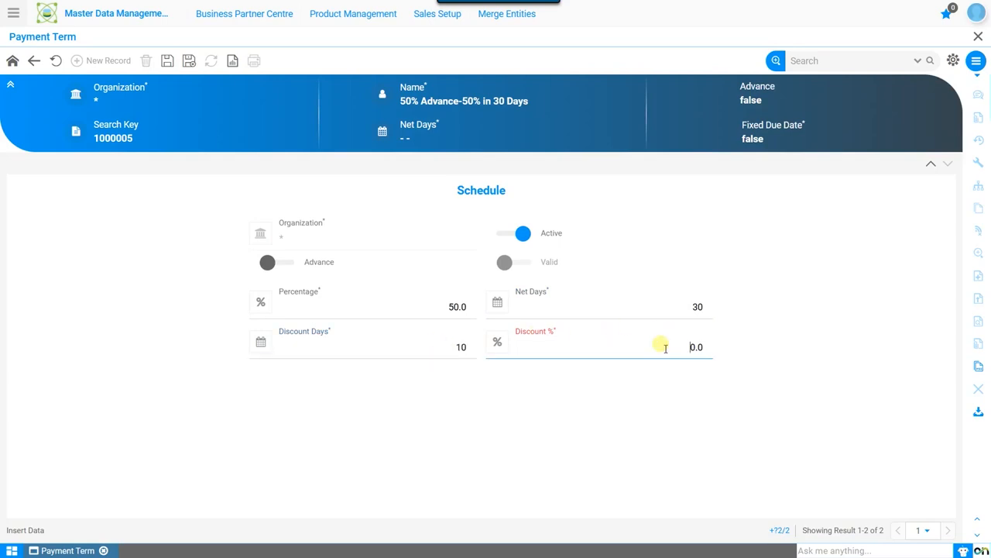
type("5")
left_click(465, 430)
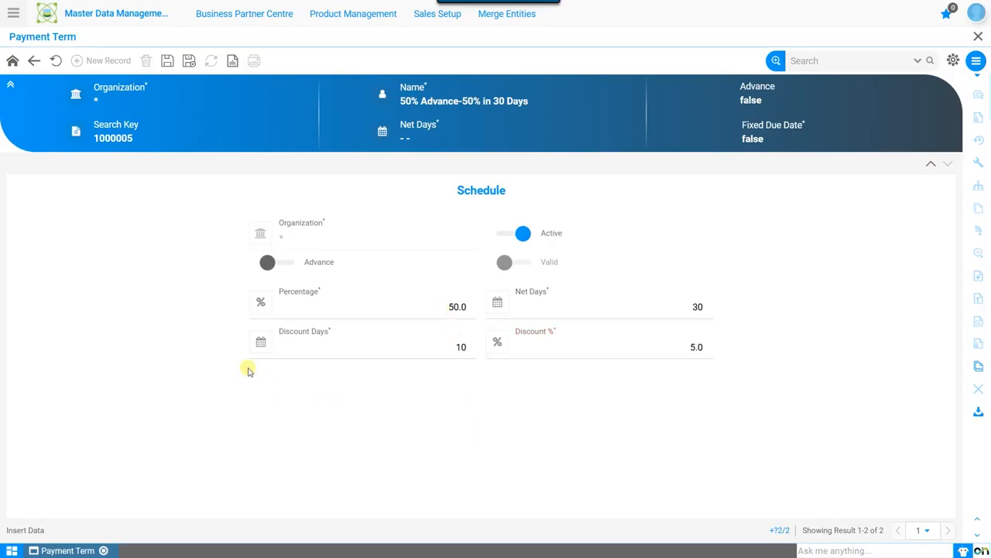
left_click(168, 61)
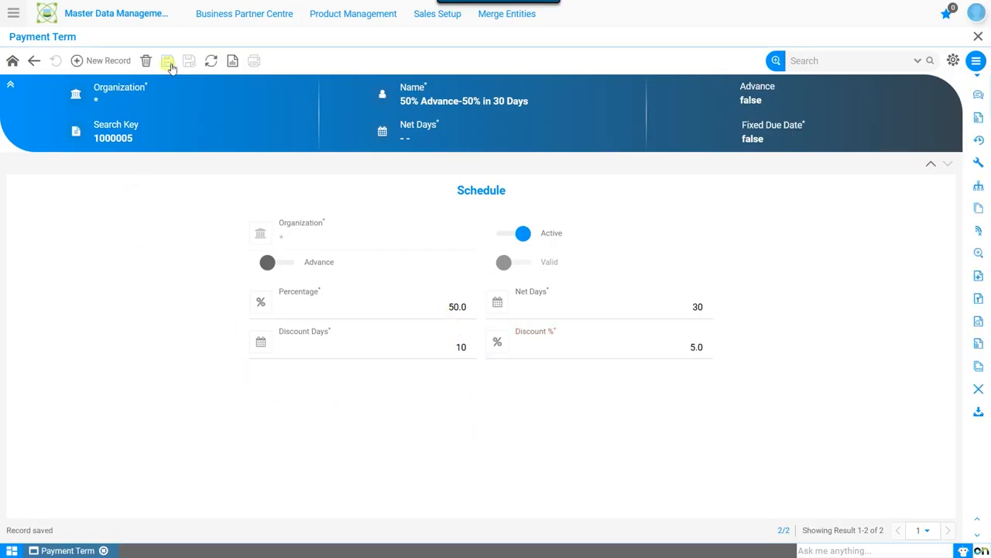
Step: Return to the 50% Advance-50% in 30 Days term and check the Valid setting there and on both schedule records
left_click(15, 65)
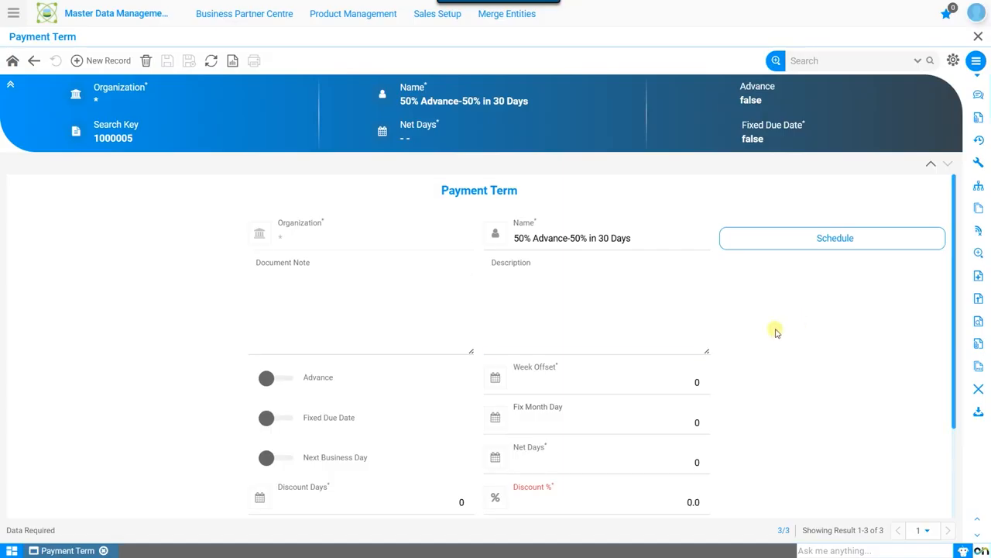
scroll(907, 358, "down", 3)
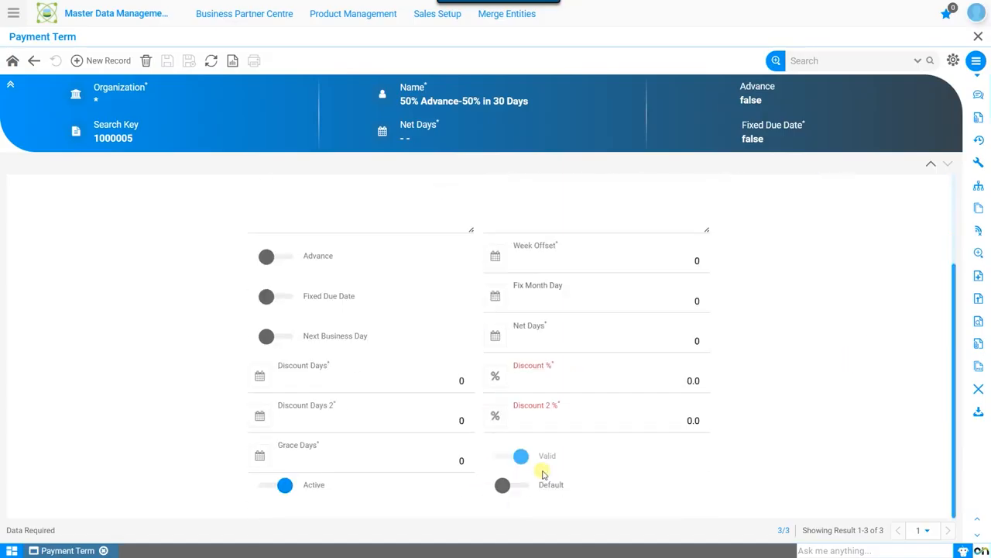
left_click(521, 458)
scroll(803, 349, "up", 3)
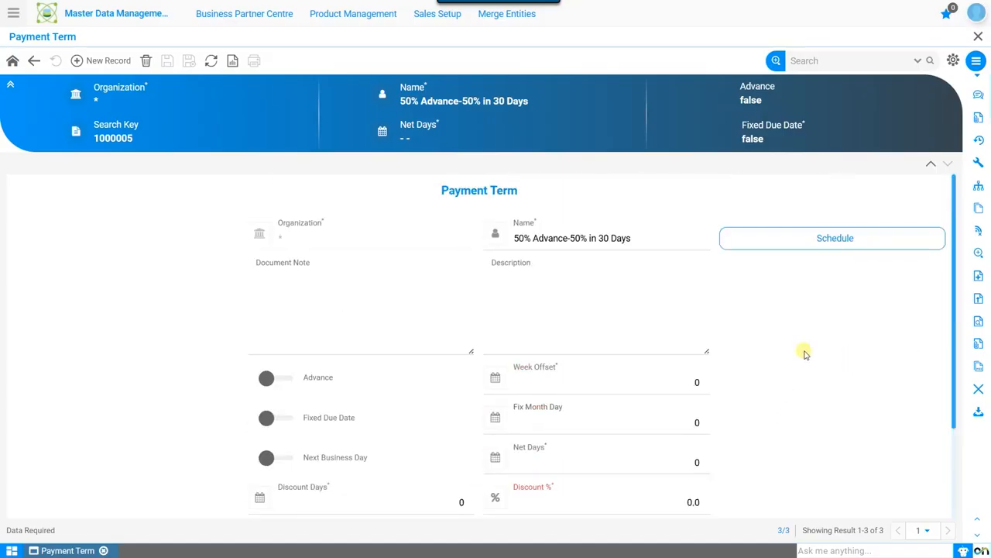
left_click(835, 237)
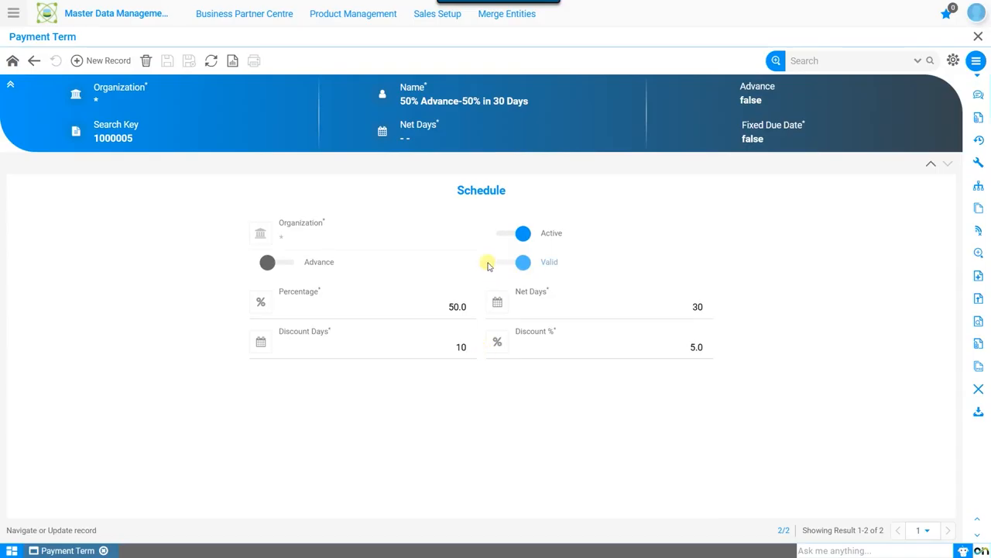
left_click(933, 166)
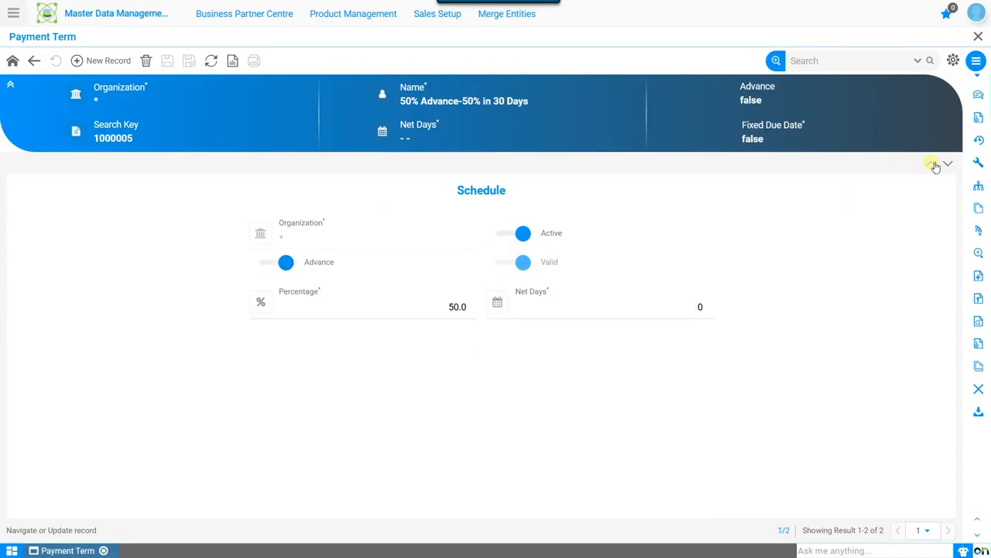